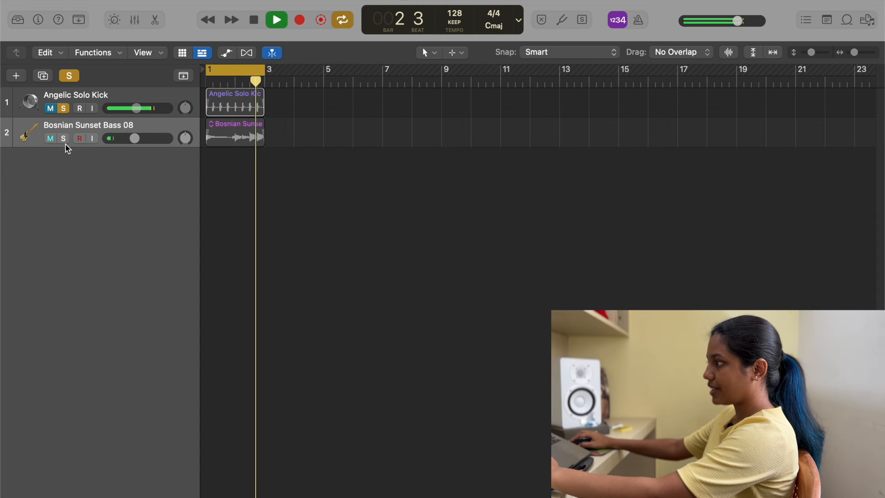
Step: Audition the bass track on its own and clear all track solos
click(63, 109)
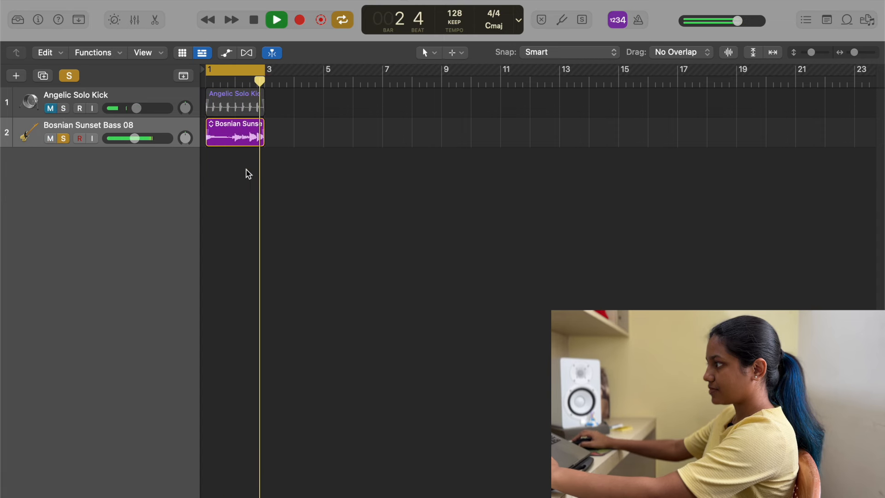
key(space)
click(69, 75)
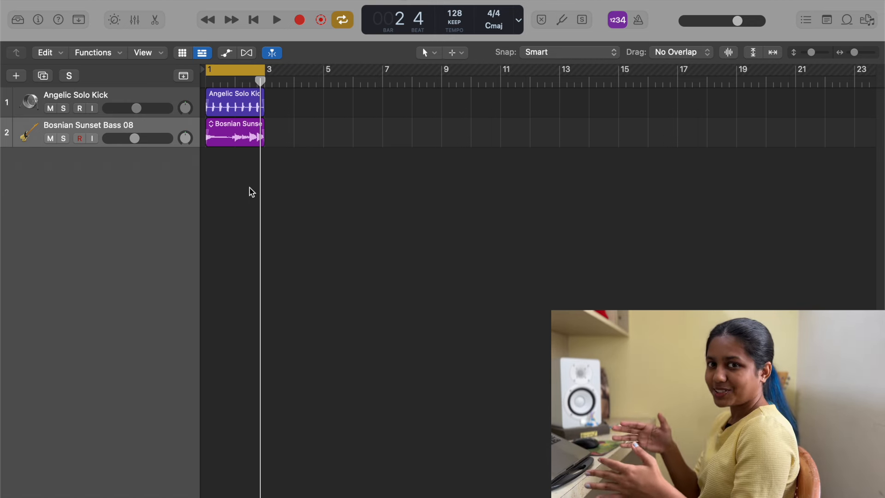
Step: Open the Channel EQ of both the kick and bass tracks and arrange the two EQ windows side by side
click(38, 20)
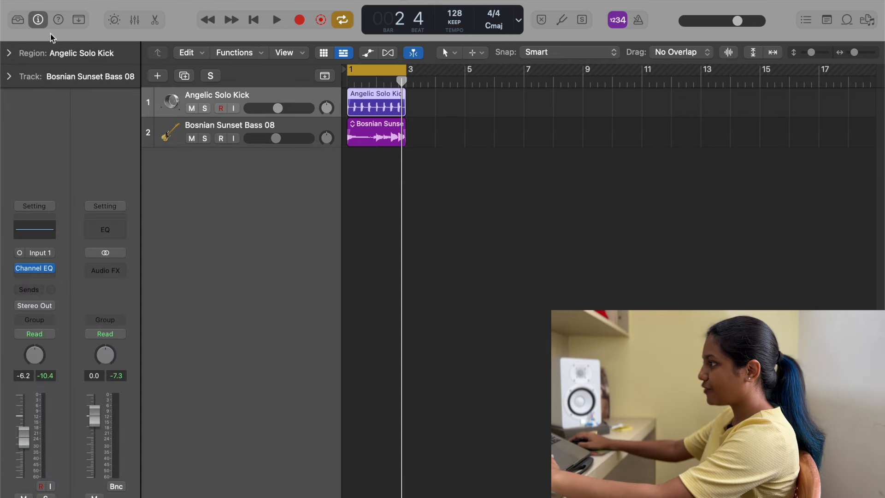
click(38, 268)
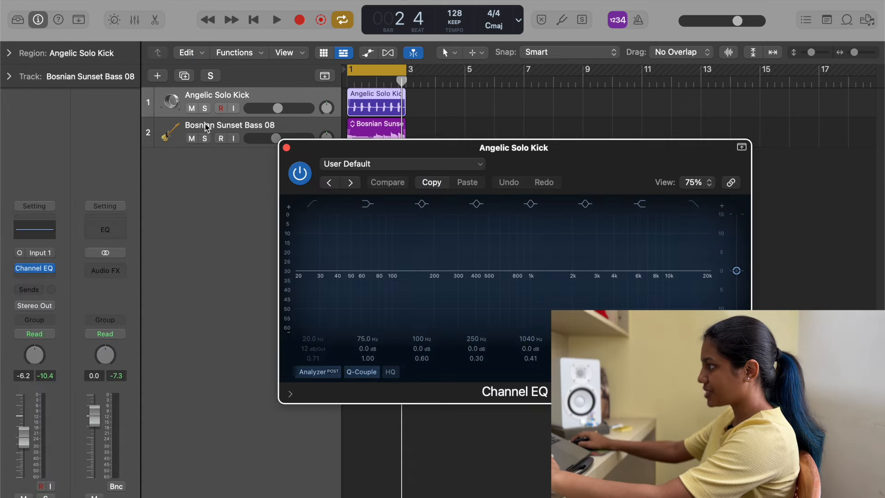
click(206, 128)
click(39, 269)
key(i)
drag(389, 147, 530, 251)
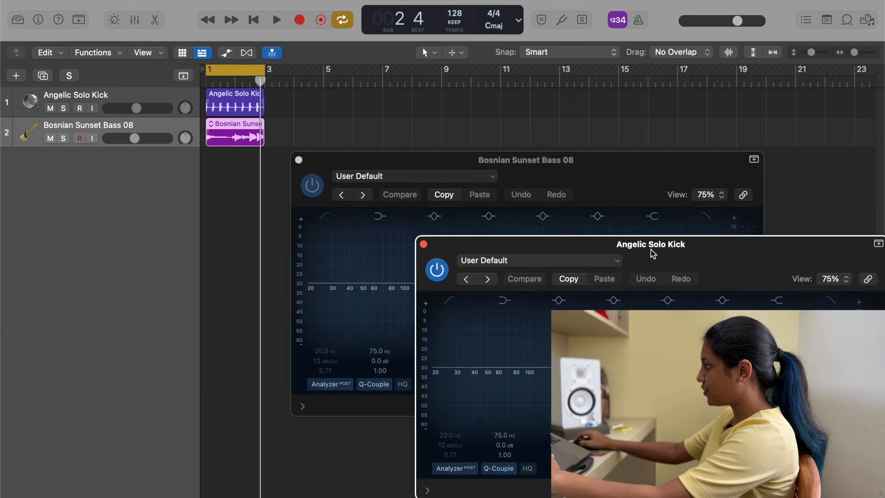
drag(652, 253, 229, 169)
drag(556, 164, 689, 167)
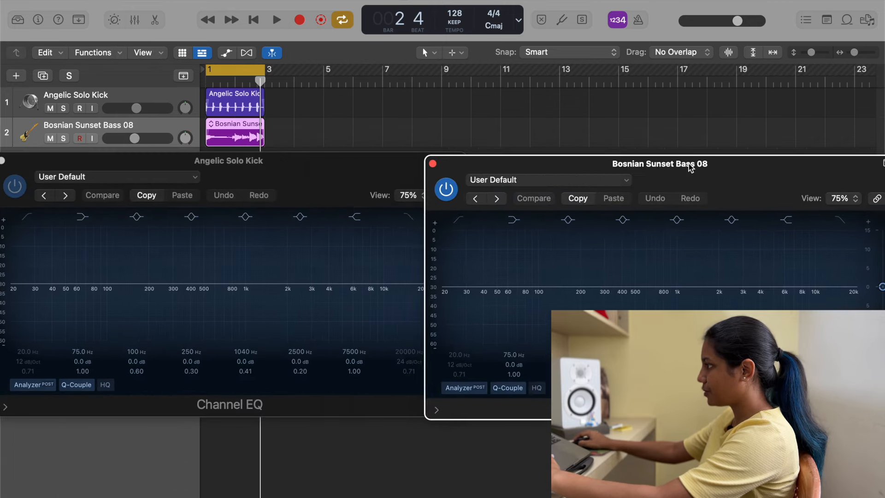
Step: Play both tracks to compare their spectra, and shorten the cycle range to bar 2 only
key(space)
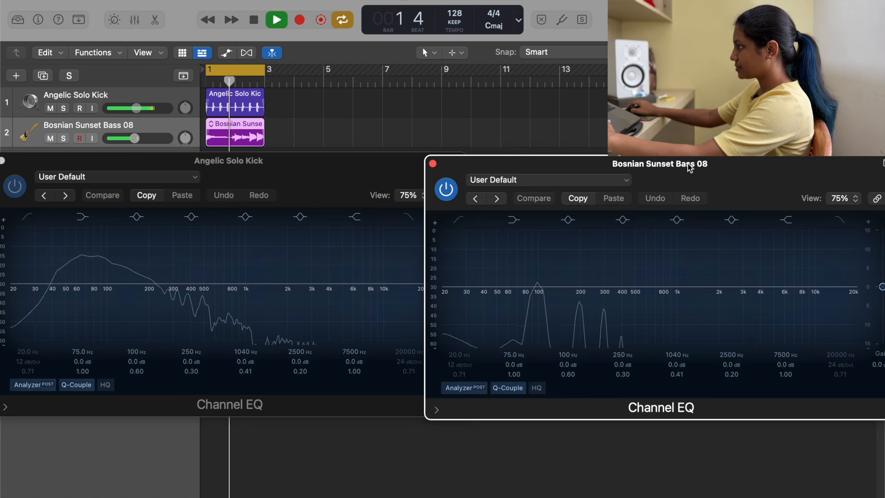
key(space)
drag(211, 70, 236, 74)
key(space)
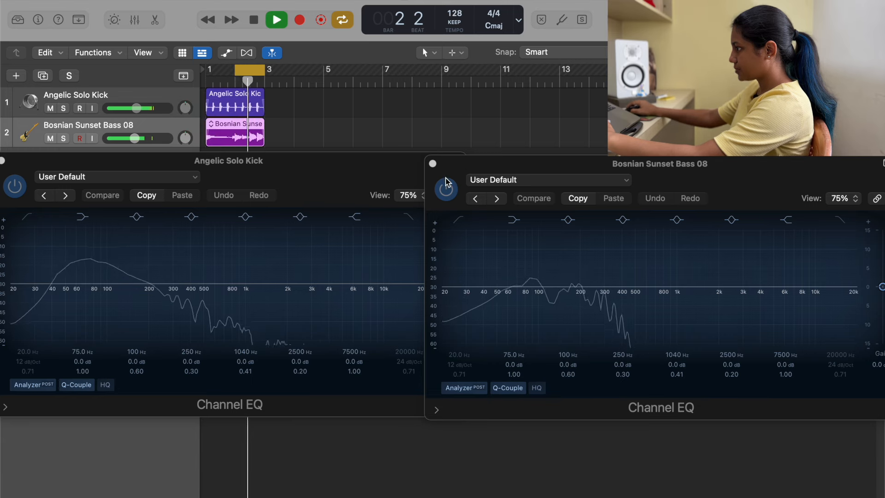
drag(711, 168, 741, 165)
key(space)
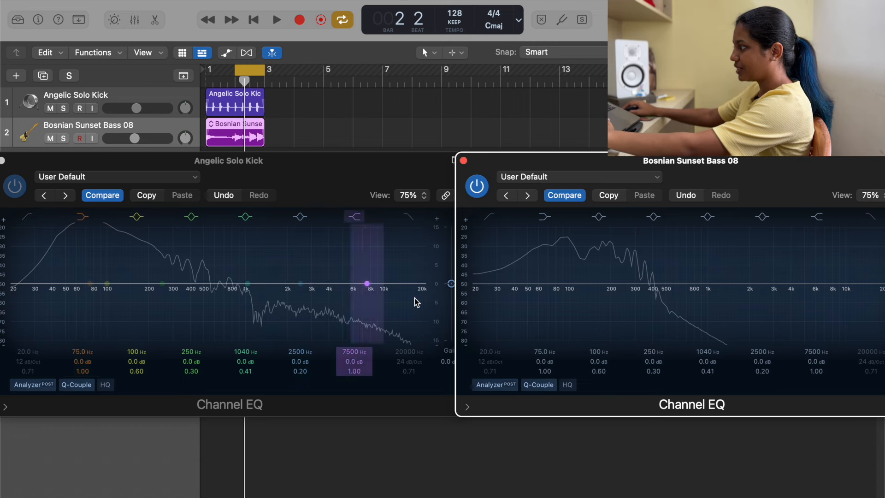
Step: With the kick soloed, apply a low cut to its EQ at 38.6 Hz with a 48 dB/Oct slope
key(space)
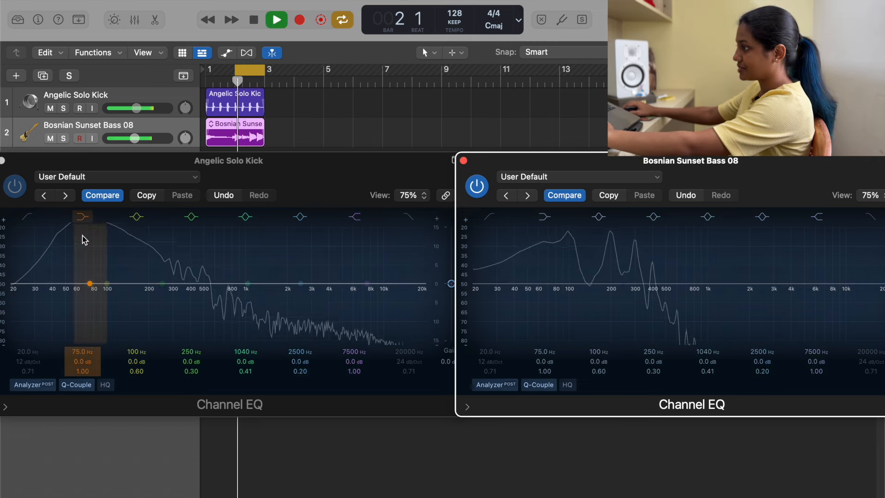
click(27, 216)
mouse_move(43, 363)
mouse_down()
mouse_move(38, 347)
mouse_move(38, 355)
mouse_up()
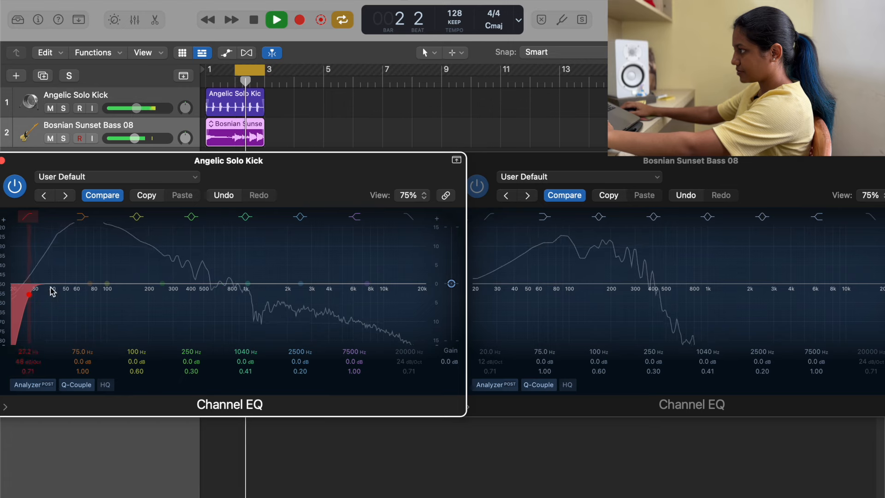
click(63, 108)
drag(39, 356, 39, 336)
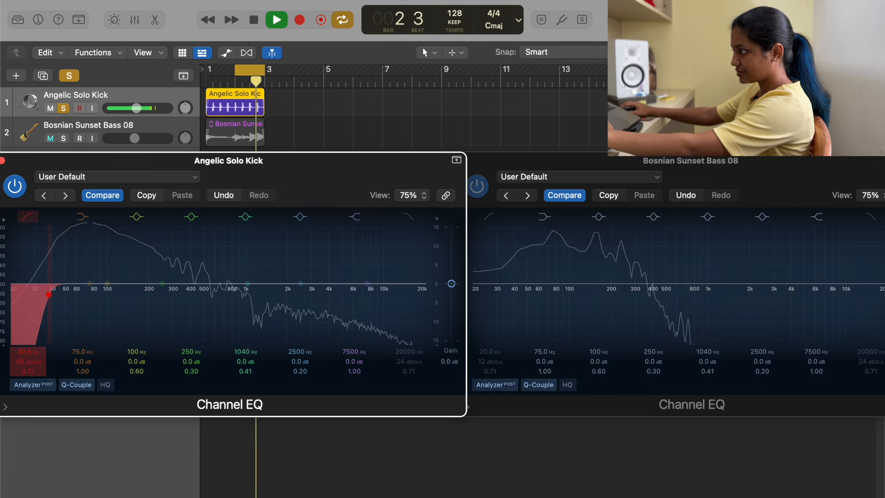
drag(38, 335, 39, 335)
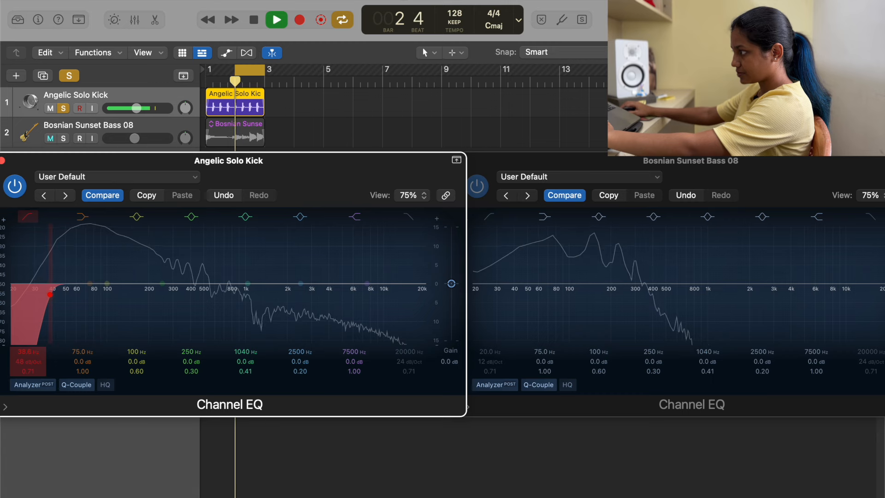
Step: Compare the kick with its low cut bypassed and active, and solo the bass track as well
click(28, 216)
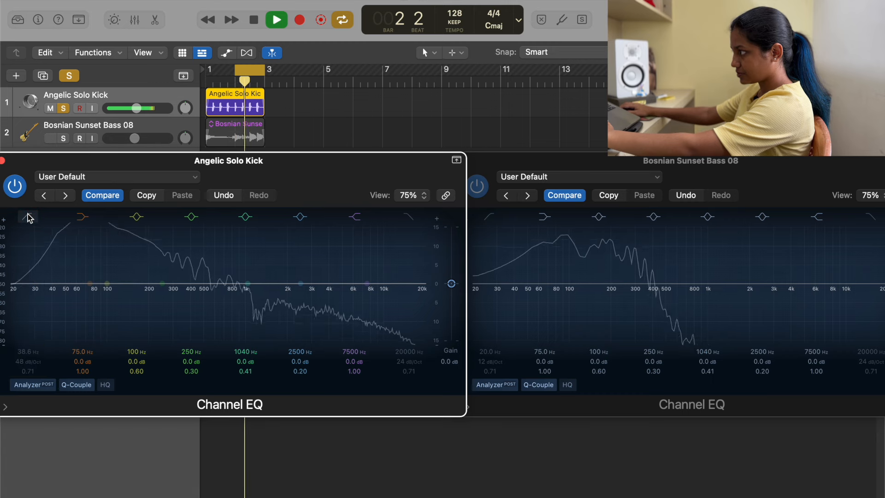
click(27, 214)
click(28, 214)
click(63, 139)
key(space)
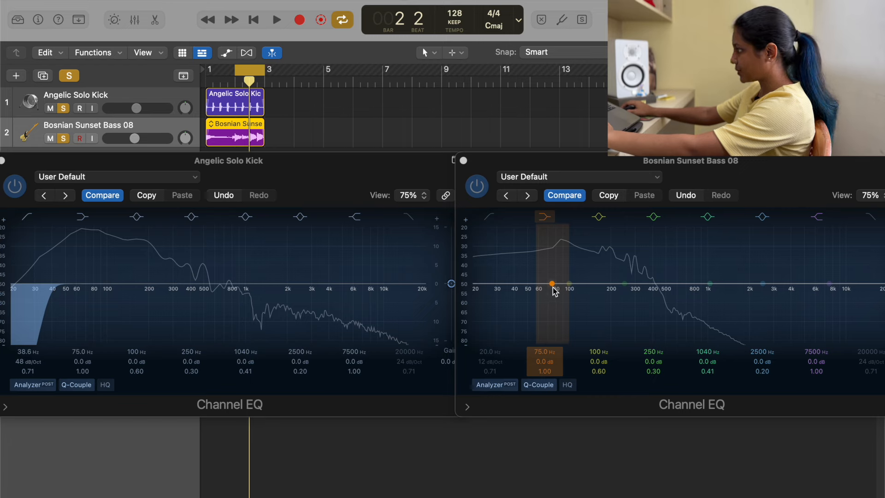
Step: Boost the bass EQ's low shelf by 3.8 dB at 45.2 Hz during playback
key(space)
drag(554, 289, 521, 269)
key(s)
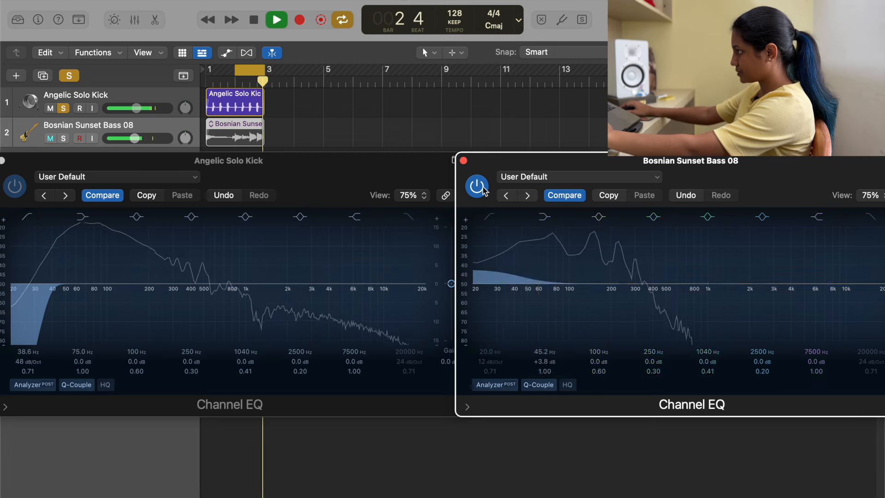
Step: Audition the bass's low end with the kick muted, and unmute the kick again
click(78, 121)
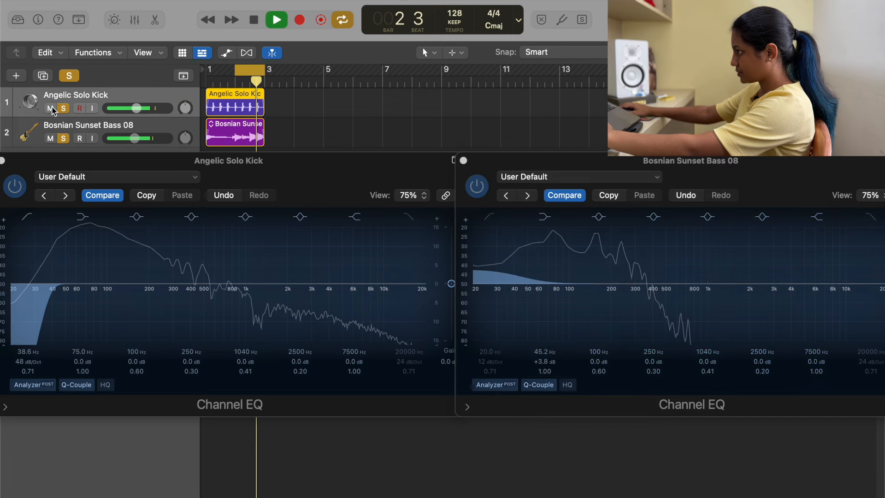
click(78, 121)
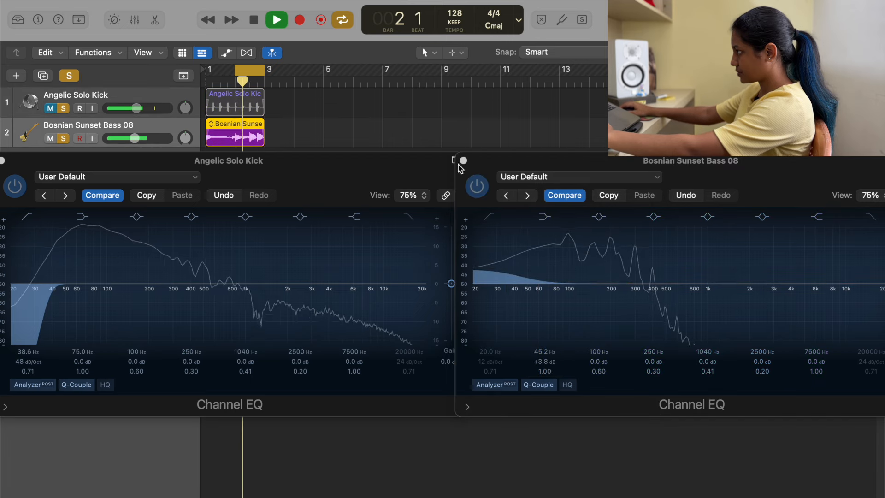
click(489, 218)
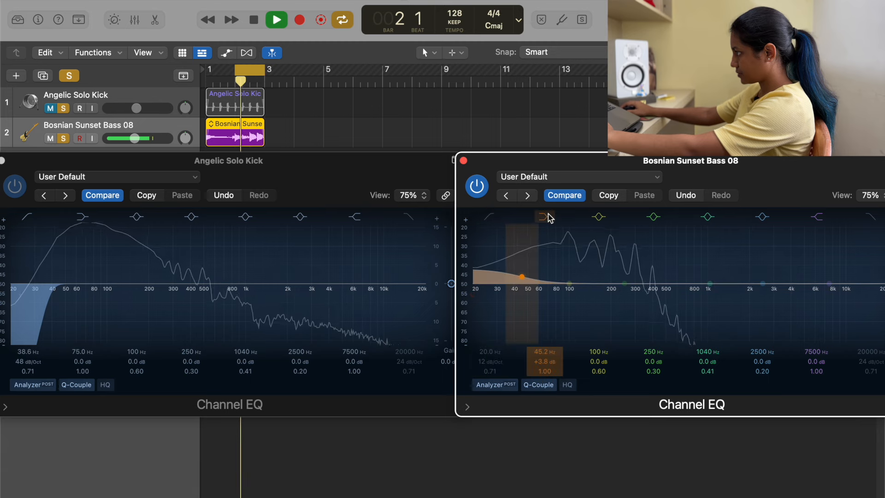
key(space)
click(50, 108)
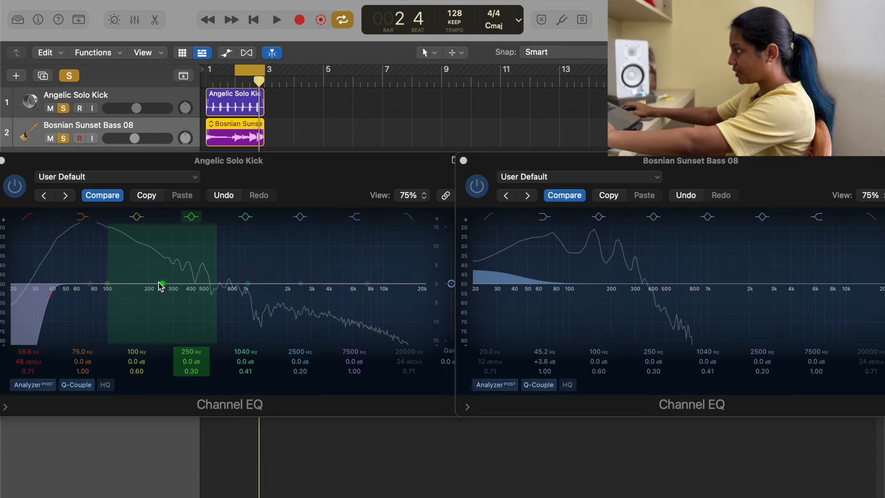
Step: Cut the kick's EQ by 3.4 dB at 161 Hz with a Q of 1.40
key(space)
drag(159, 283, 183, 302)
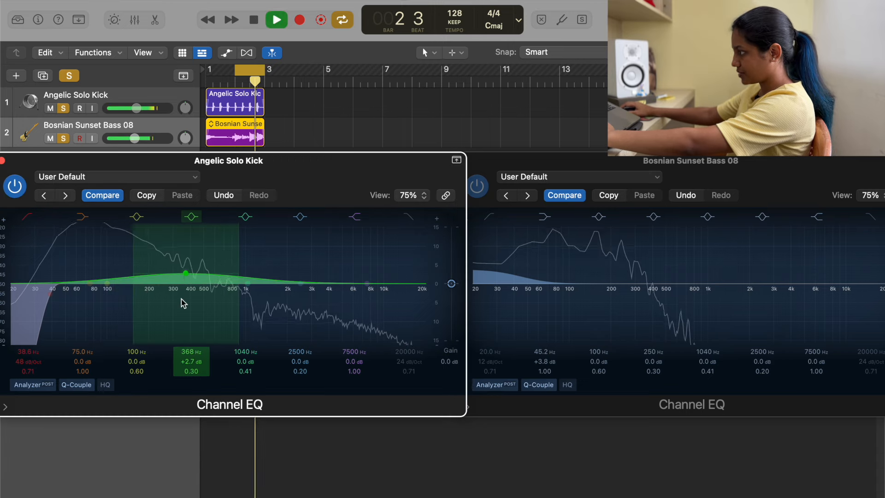
drag(191, 371, 135, 292)
mouse_move(196, 374)
mouse_down()
mouse_move(200, 359)
mouse_move(196, 366)
mouse_up()
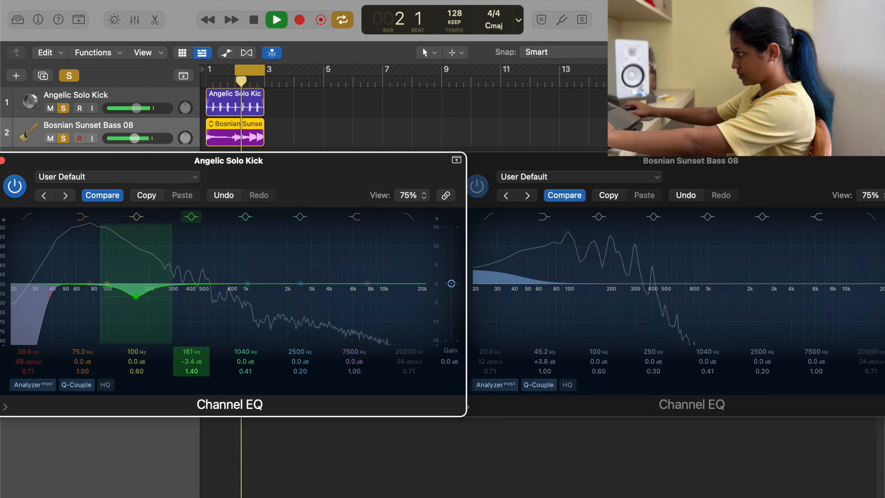
Step: Boost the kick's EQ by 3.9 dB at 472 Hz with a Q of 1.40
drag(246, 282, 206, 249)
scroll(238, 307, up, 3)
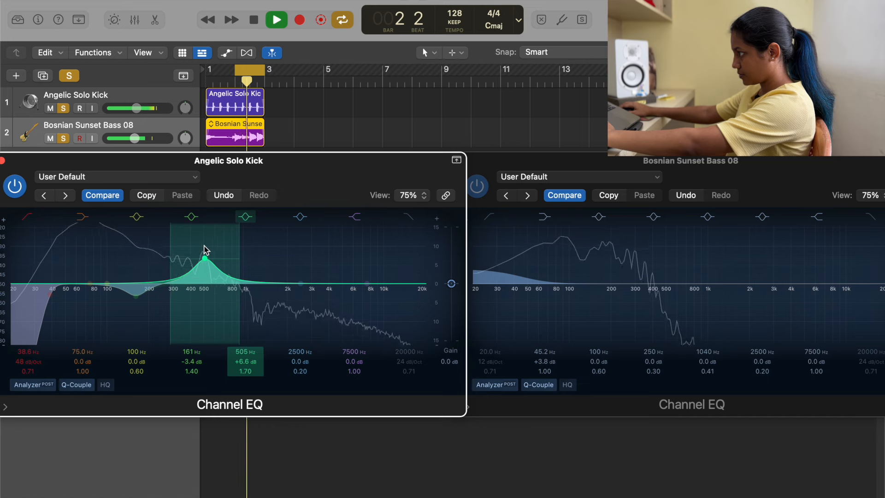
key(space)
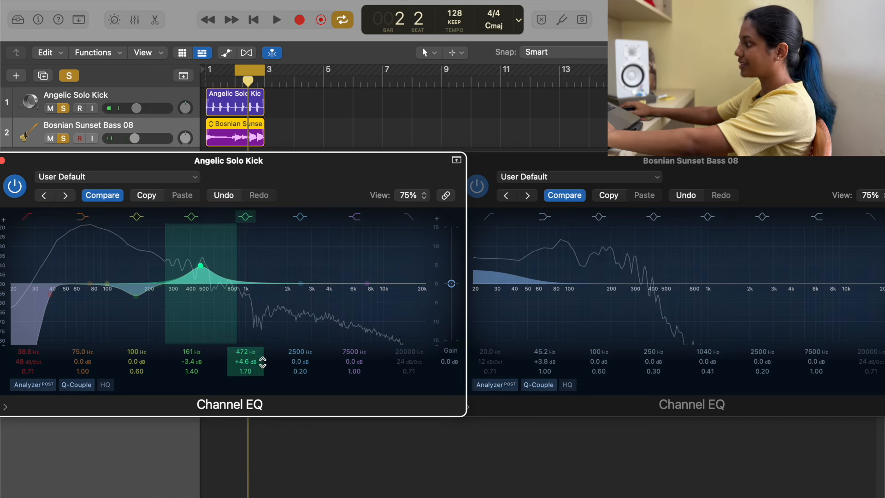
key(space)
drag(249, 371, 249, 376)
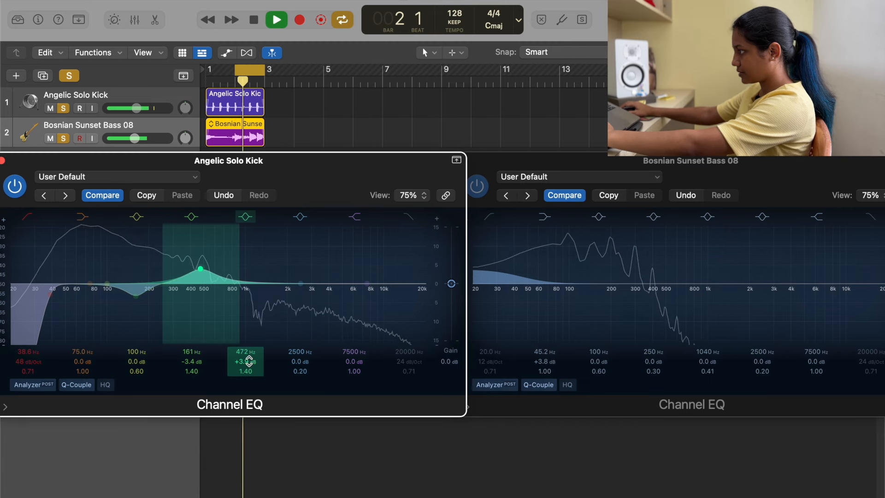
key(space)
Step: Try a 6.8 dB boost at 3520 Hz on the kick's EQ, and switch that band off
drag(301, 283, 321, 258)
key(space)
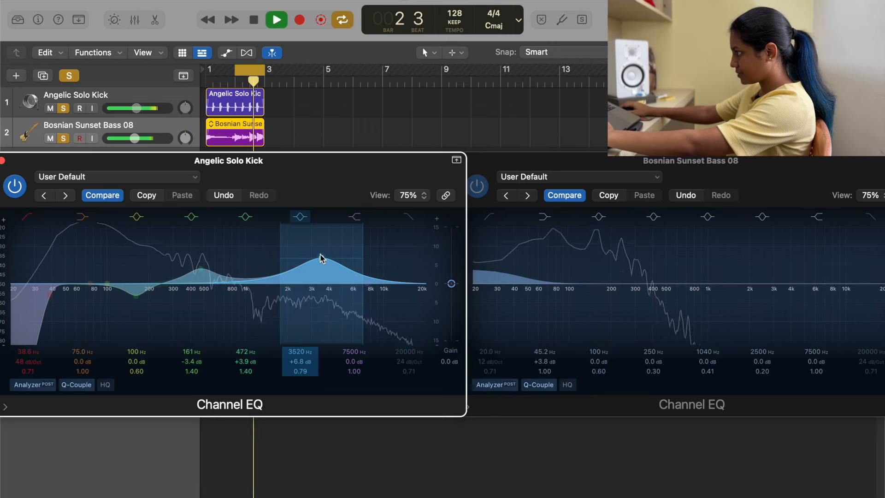
click(299, 218)
Step: Set the kick EQ's high shelf to a 1.0 dB boost at 1500 Hz
drag(368, 285, 315, 313)
key(space)
key(space)
drag(314, 313, 271, 246)
Step: On the bass EQ, boost 136 Hz by 3.6 dB with Q 0.93 and 284 Hz by 2.2 dB with Q 1.60
key(space)
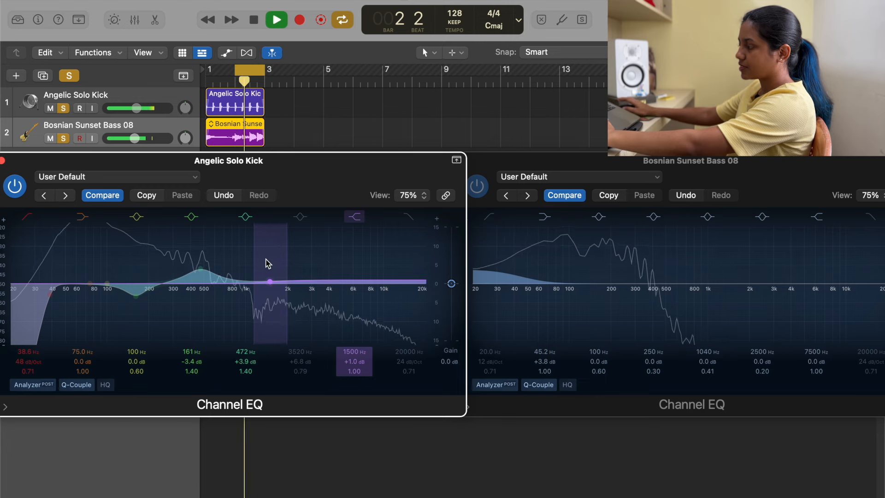
click(652, 163)
key(space)
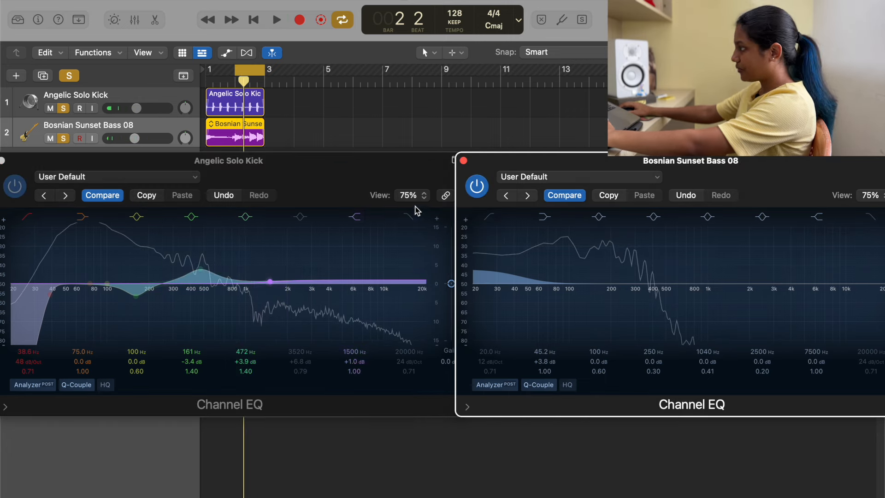
drag(570, 283, 586, 264)
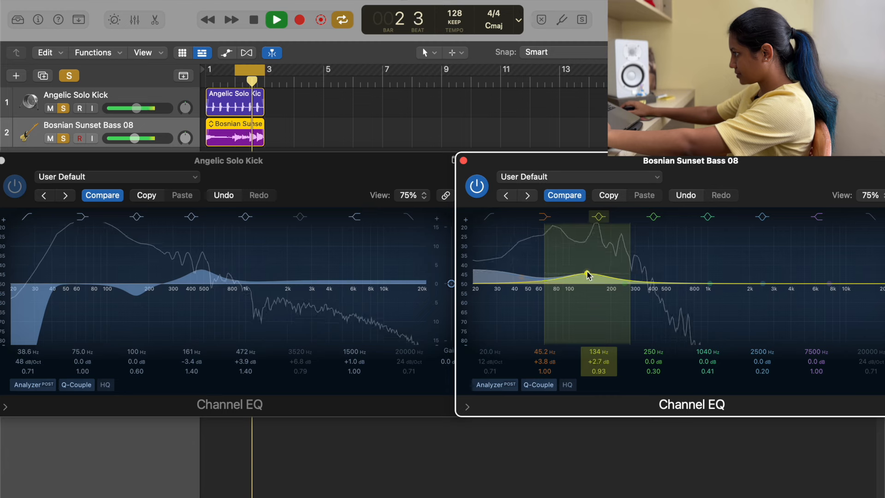
drag(587, 275, 669, 278)
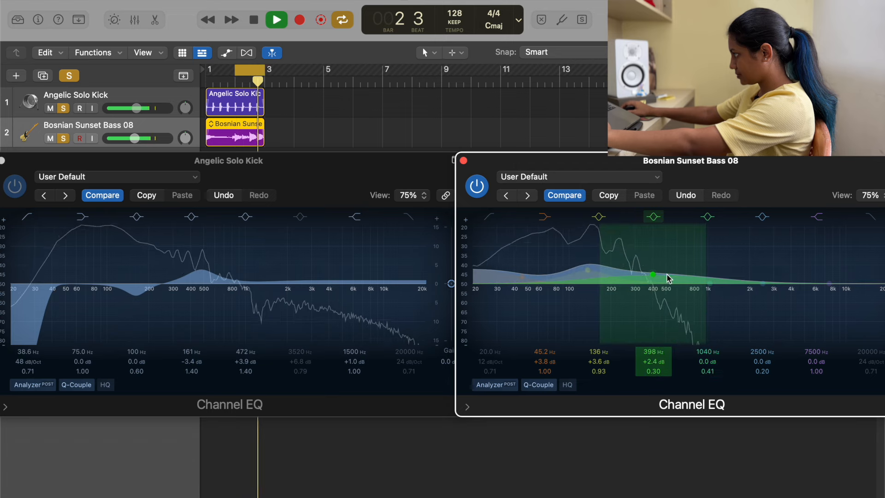
drag(652, 371, 653, 364)
drag(651, 277, 632, 264)
Step: Try a 7.3 dB boost at 1740 Hz and a 10.4 dB high-shelf cut at 1540 Hz on the bass, switching both bands off
drag(665, 371, 742, 257)
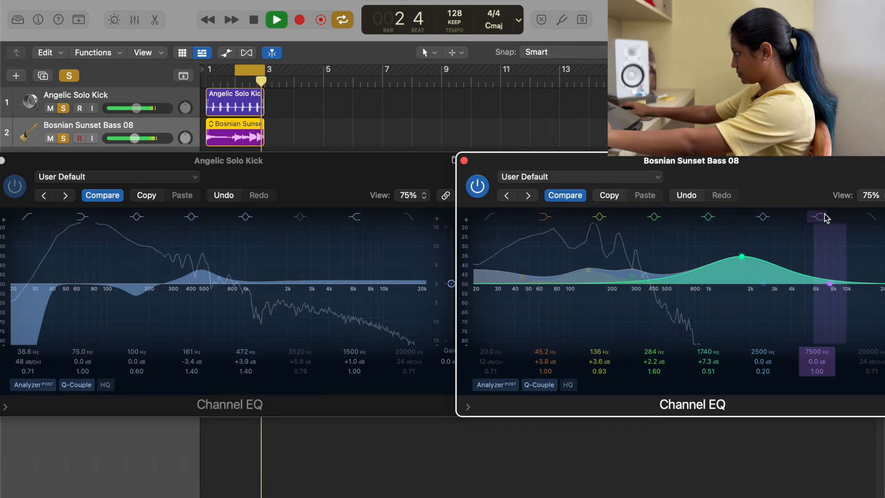
click(712, 217)
drag(825, 286, 755, 333)
drag(820, 371, 817, 362)
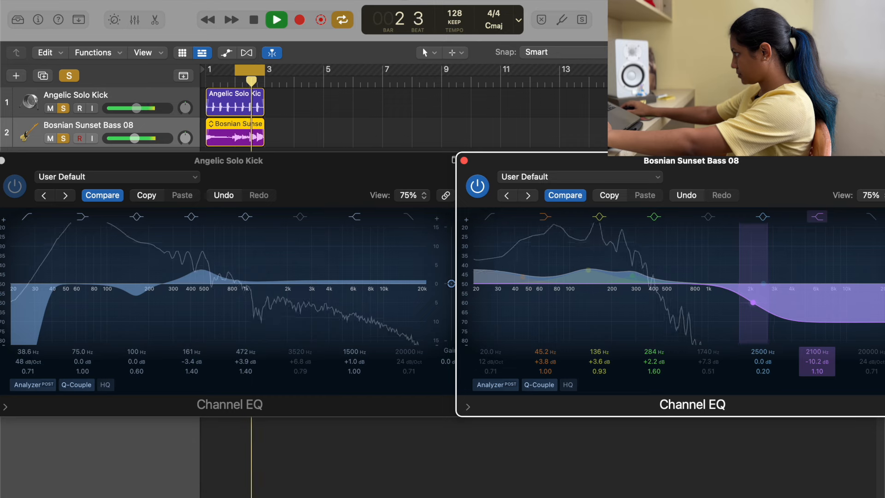
drag(752, 302, 734, 303)
click(816, 216)
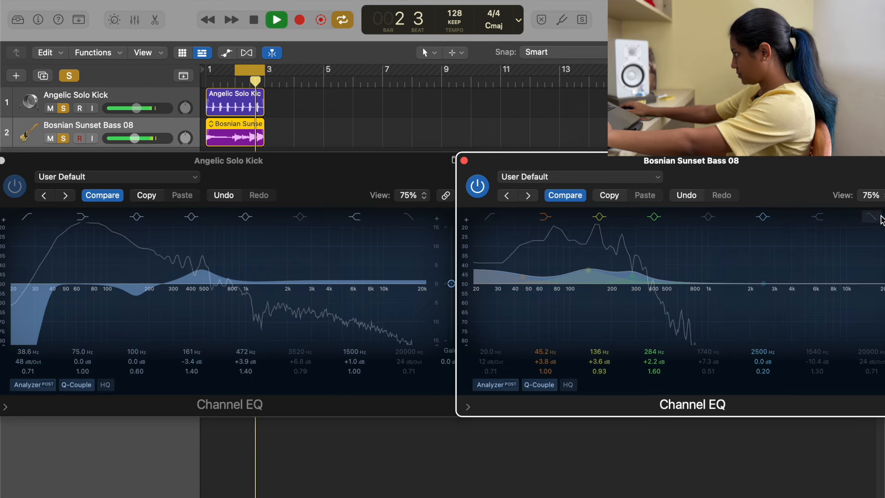
Step: Apply a high cut at 1760 Hz to the bass EQ, and mute the kick track
drag(866, 356, 867, 407)
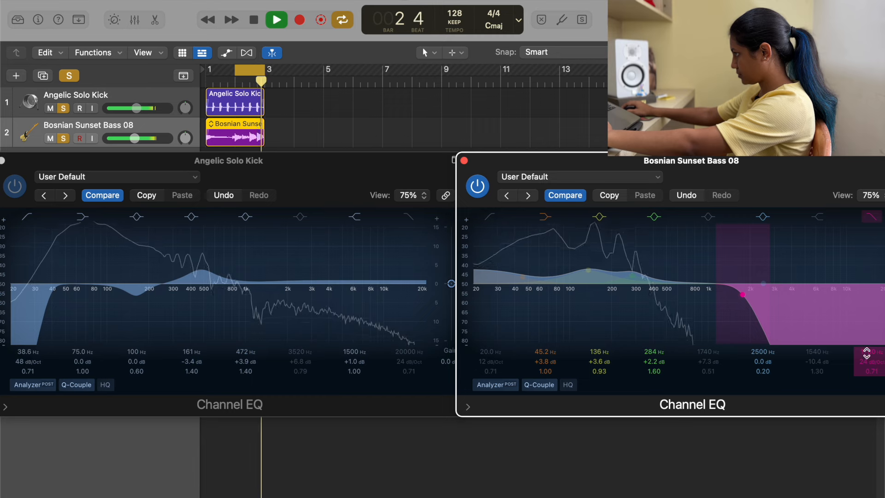
key(space)
click(54, 109)
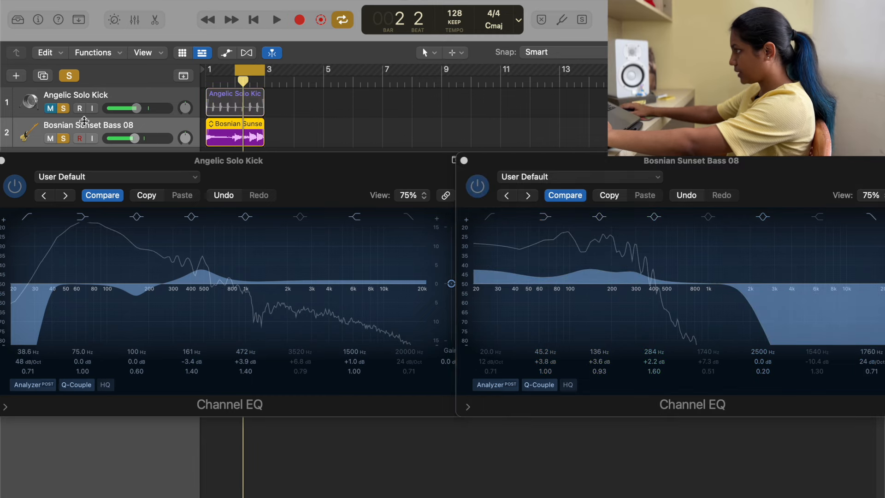
Step: Sweep the bass EQ's high cut during playback and set it to 1800 Hz
key(space)
drag(869, 359, 869, 368)
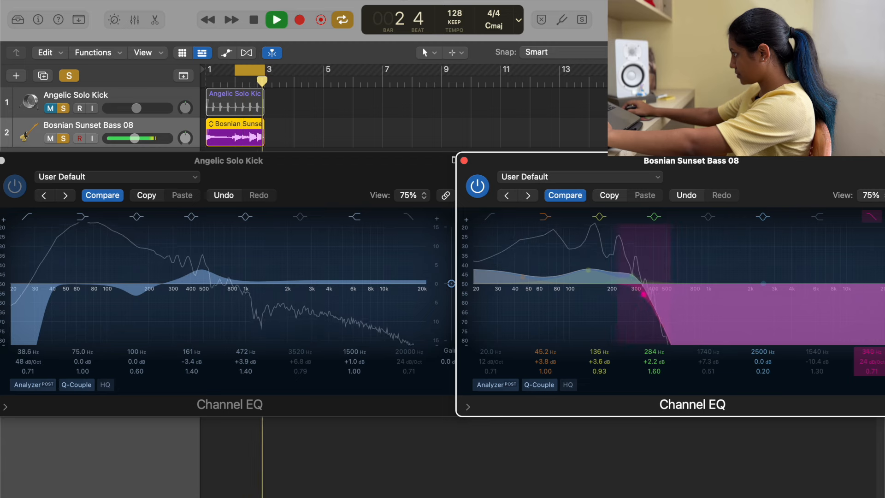
drag(869, 369, 868, 367)
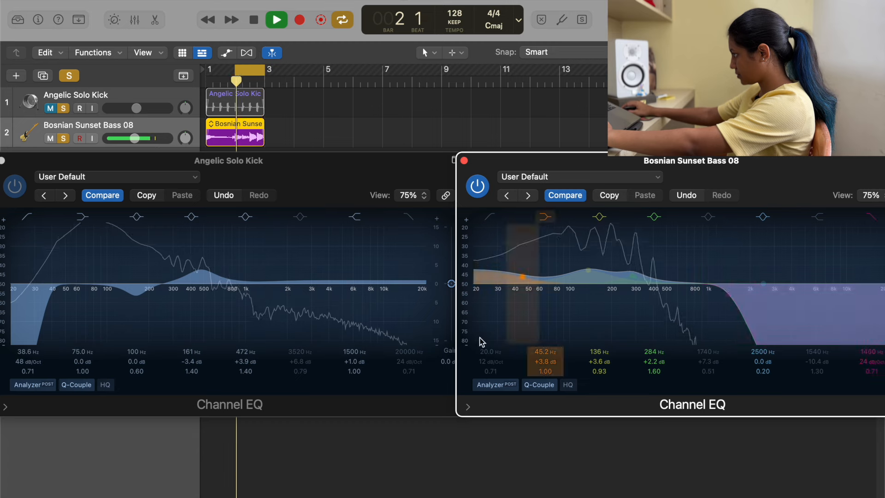
drag(875, 349, 872, 346)
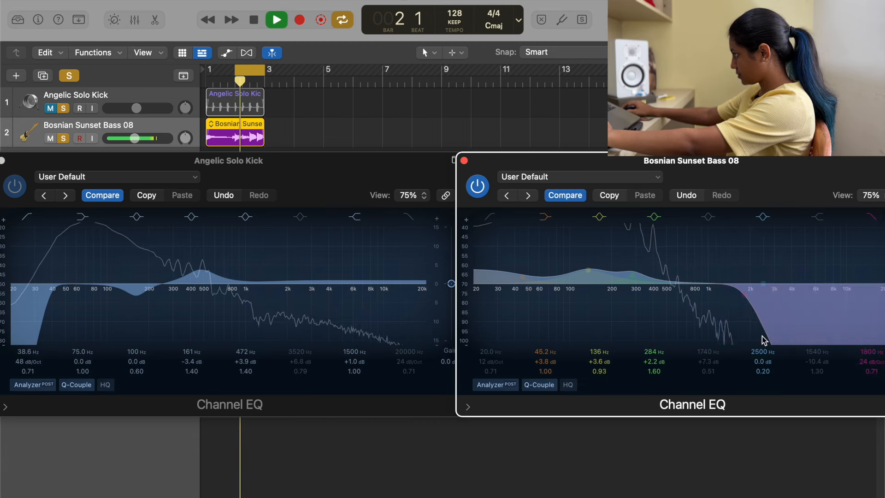
drag(465, 295, 464, 354)
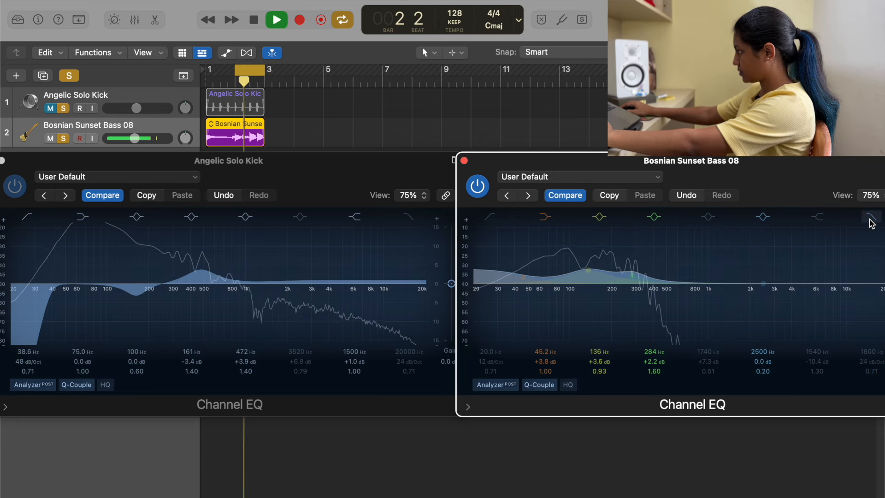
key(space)
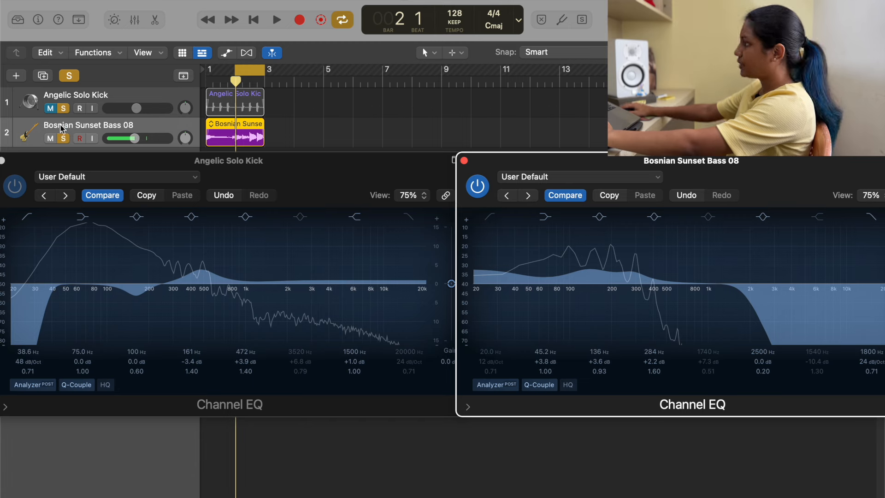
Step: Unmute the kick track and audition both loops together, bypassing the kick and bass Channel EQs during playback
click(55, 110)
key(space)
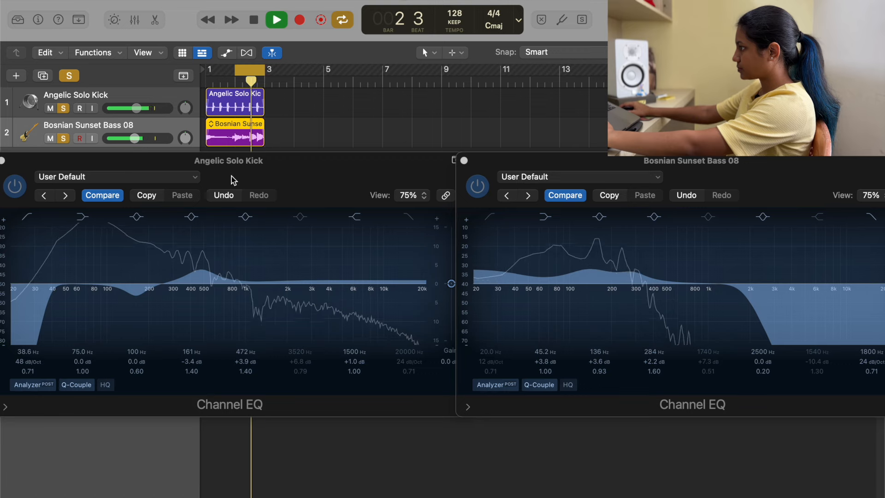
drag(295, 173, 474, 260)
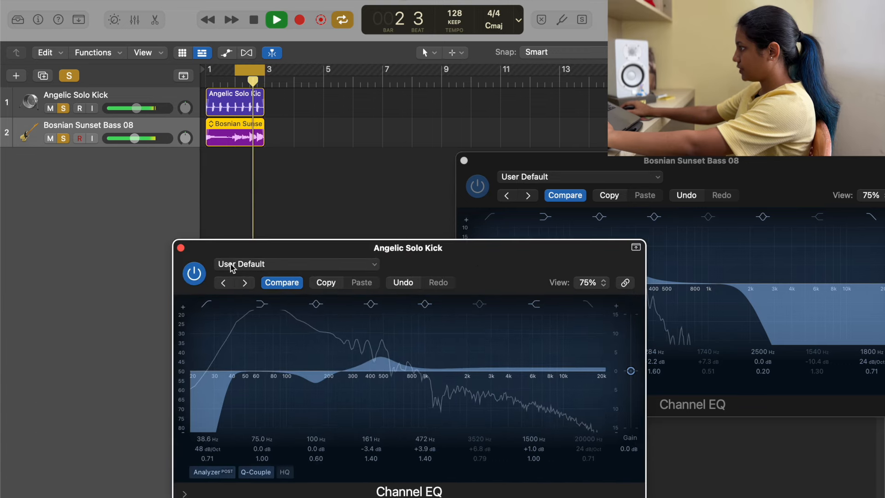
drag(530, 162, 344, 154)
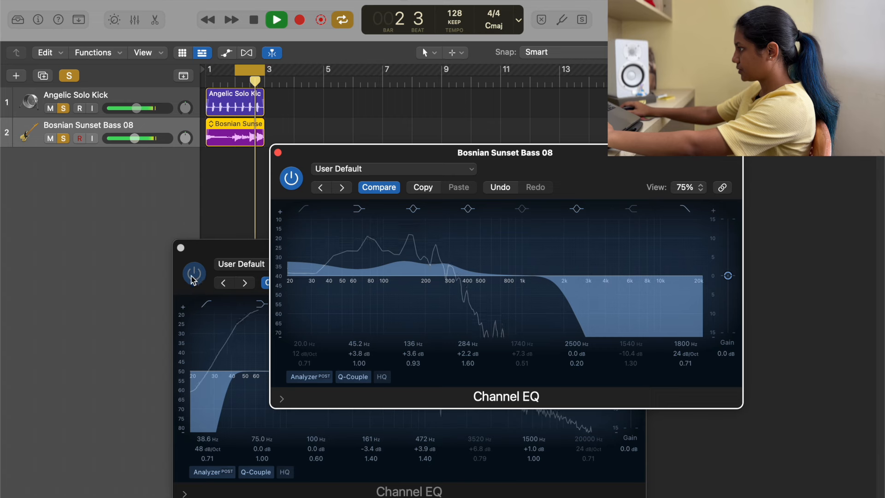
click(292, 180)
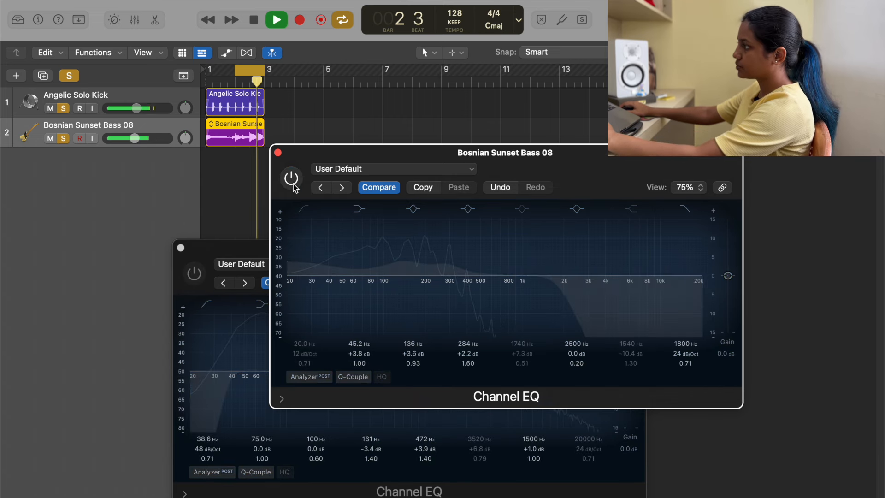
key(space)
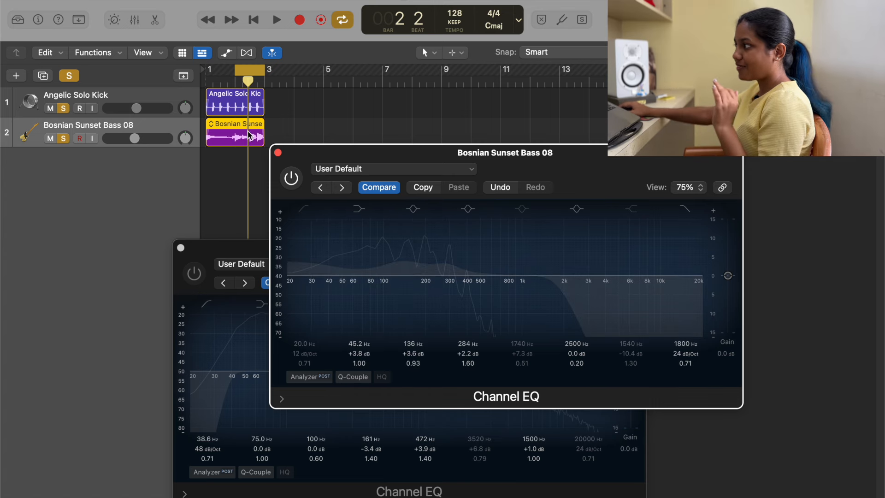
Step: Switch both Channel EQs back on, resume playback, and reposition the two EQ windows below the tracks
click(289, 178)
click(194, 272)
key(space)
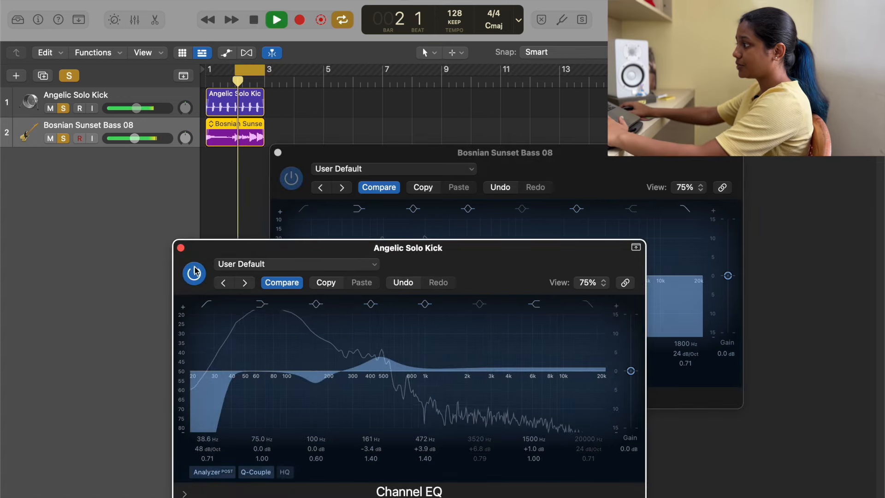
drag(340, 249, 255, 247)
click(309, 177)
drag(308, 177, 174, 257)
Step: Compare the loops with and without EQ by bypassing both Channel EQs and switching them back on
click(114, 272)
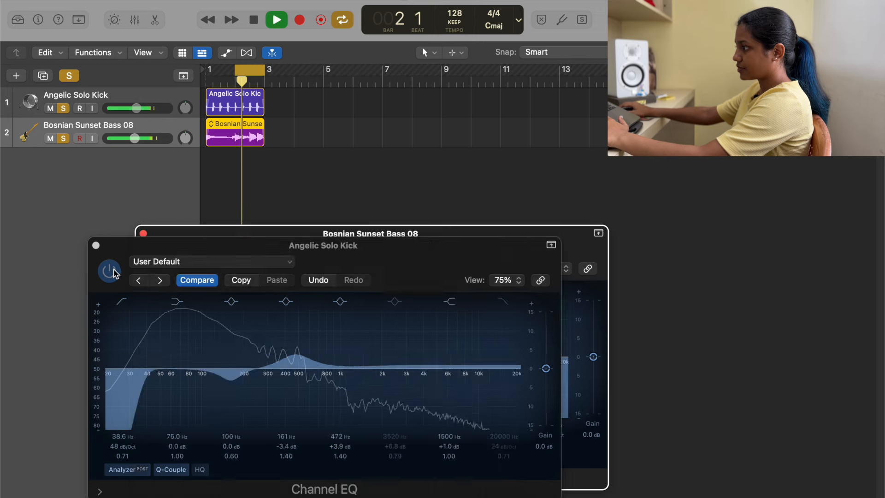
click(114, 271)
click(167, 236)
click(157, 259)
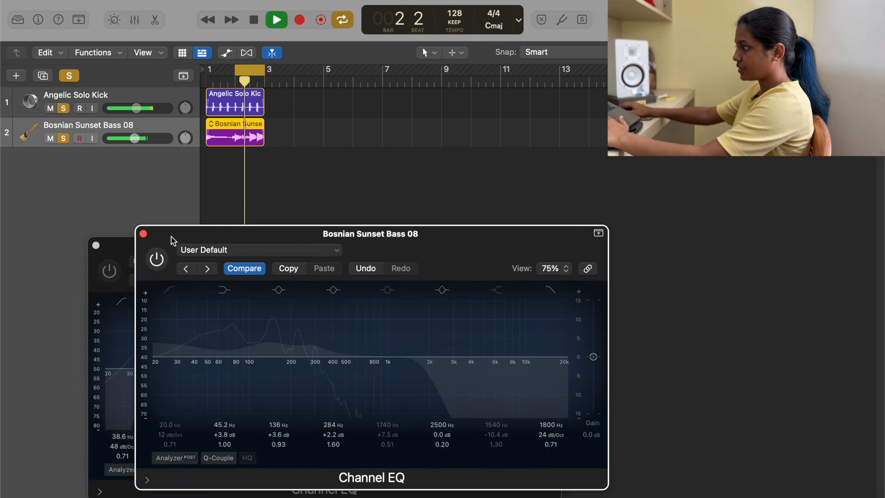
drag(173, 240, 289, 182)
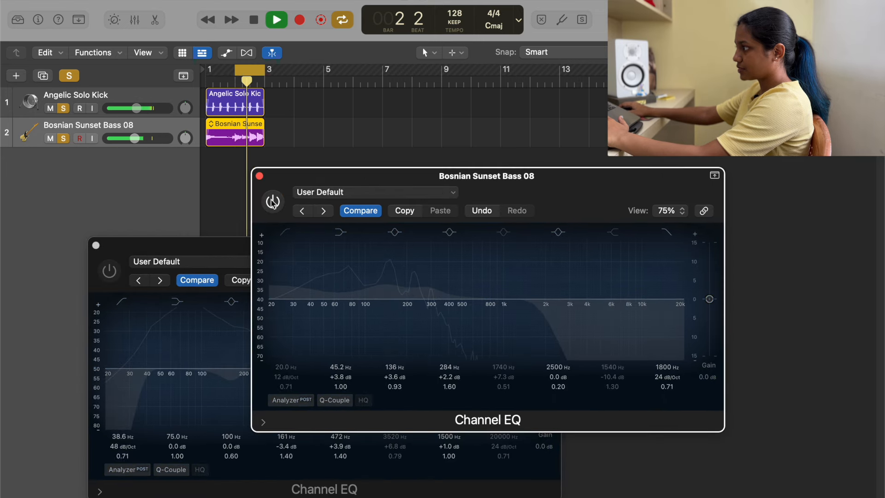
click(109, 270)
click(272, 202)
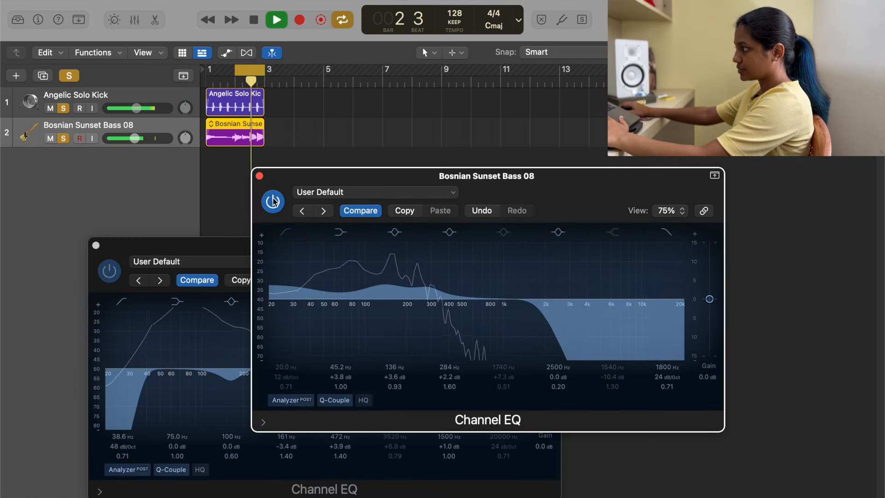
Step: Lower the bass track's volume to -8.6 dB and close both Channel EQ windows
drag(135, 138, 141, 147)
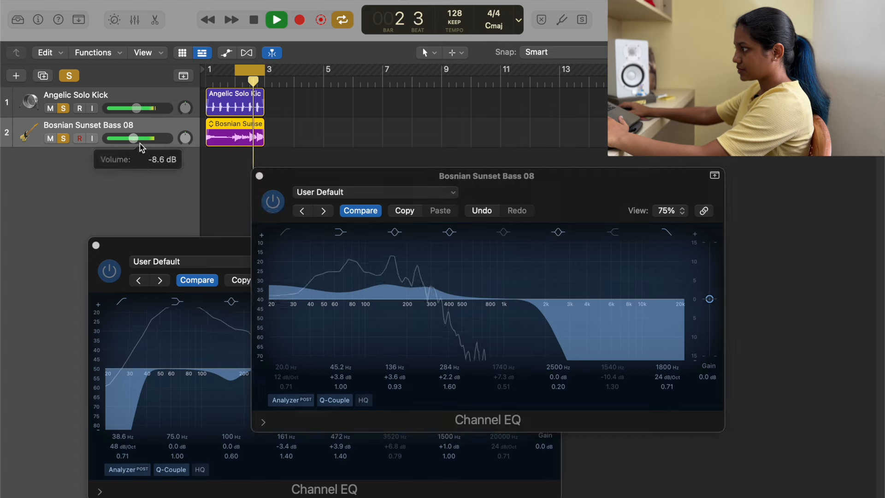
key(space)
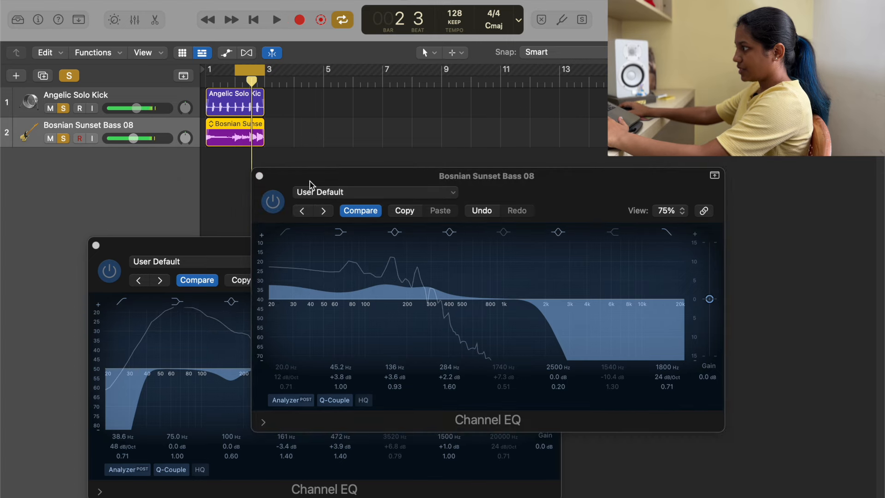
drag(295, 178, 399, 173)
drag(328, 261, 242, 265)
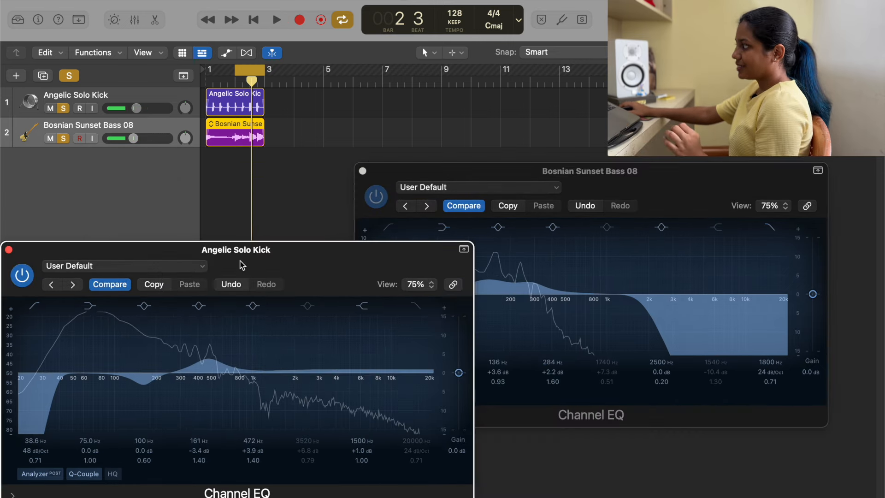
drag(418, 172, 493, 93)
drag(319, 264, 362, 267)
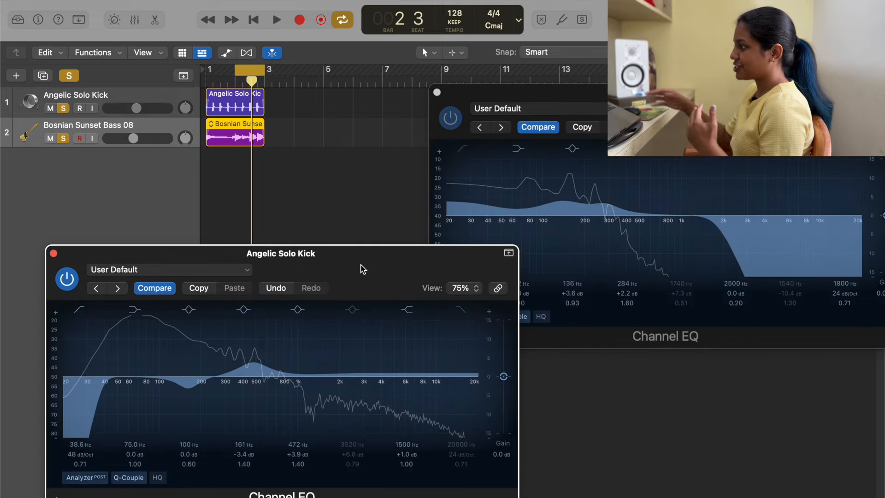
click(54, 253)
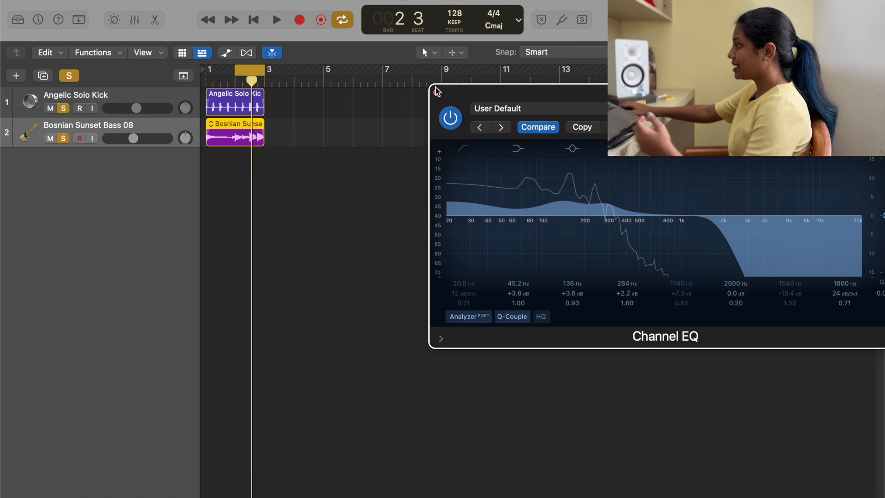
click(436, 91)
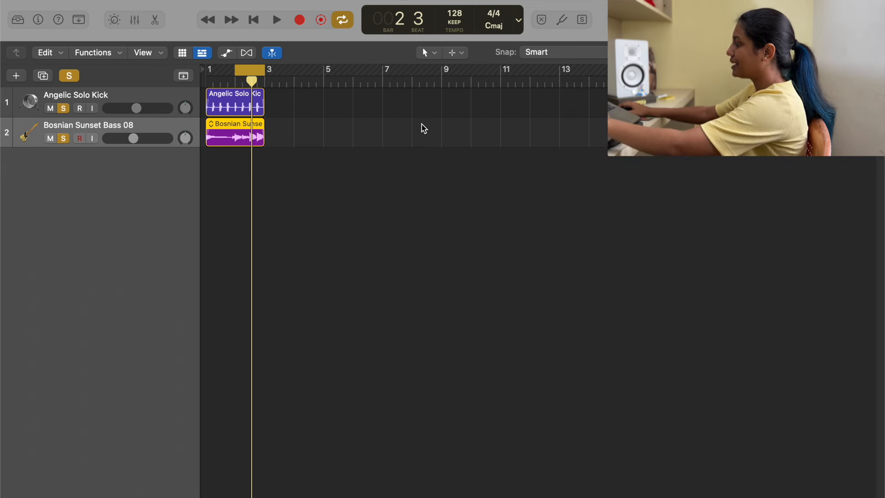
Step: Show the channel strip inspector and insert a Compressor after the Channel EQ on the Bosnian Sunset Bass 08 track
key(i)
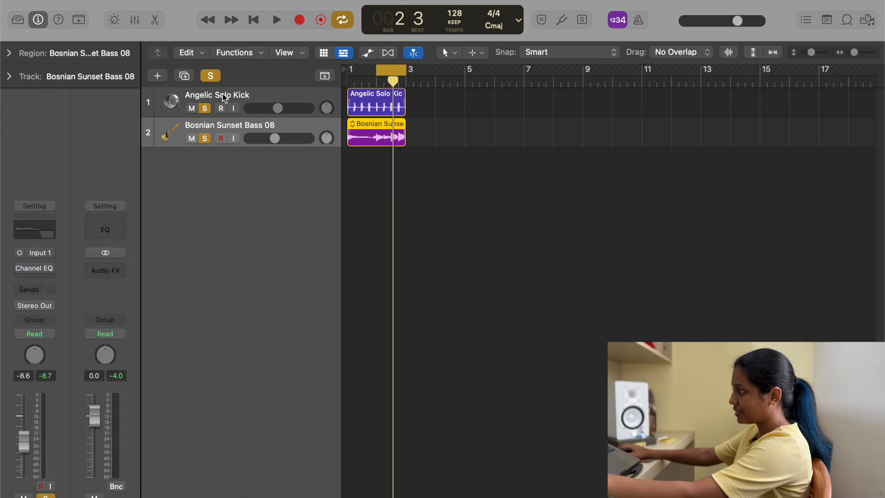
click(223, 96)
click(20, 268)
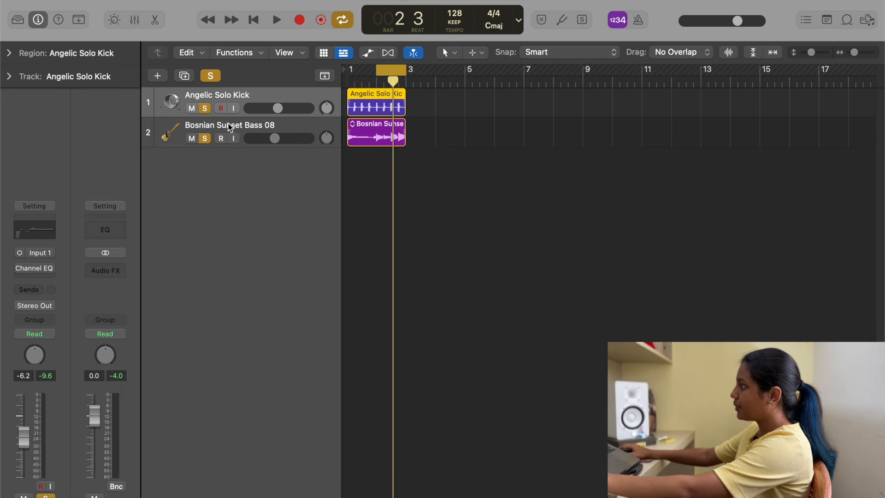
click(245, 126)
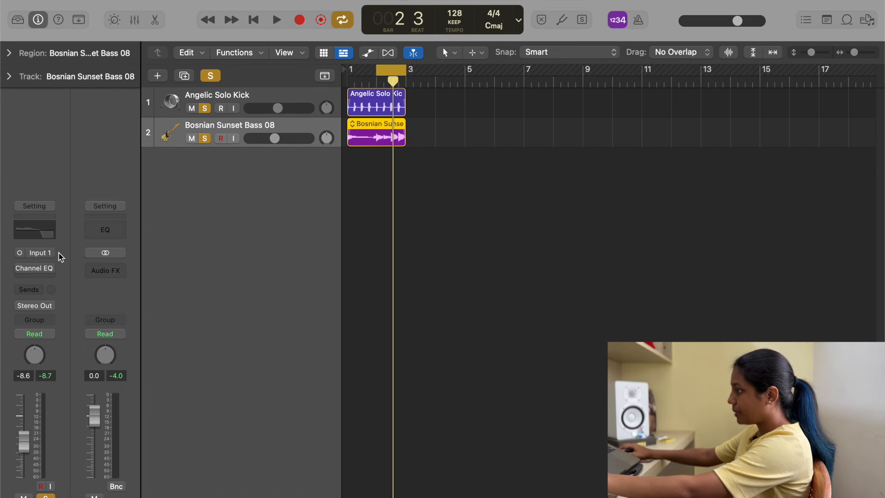
click(49, 277)
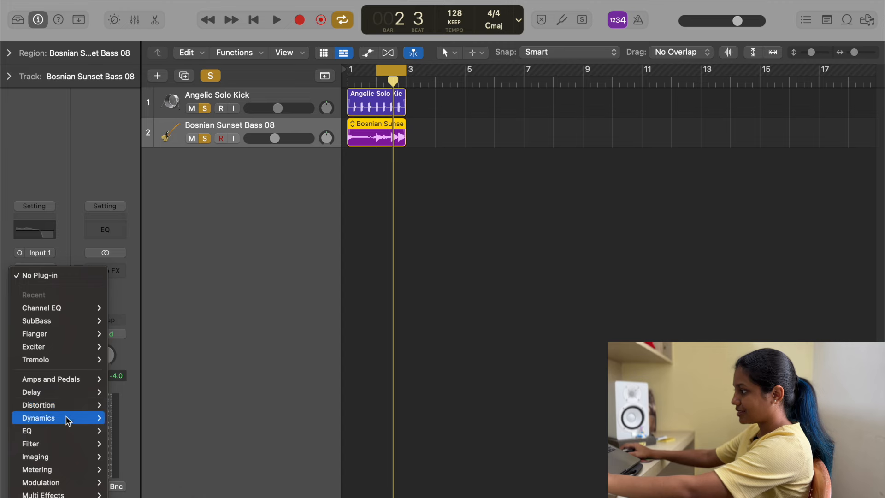
mouse_move(60, 417)
mouse_move(138, 430)
click(203, 430)
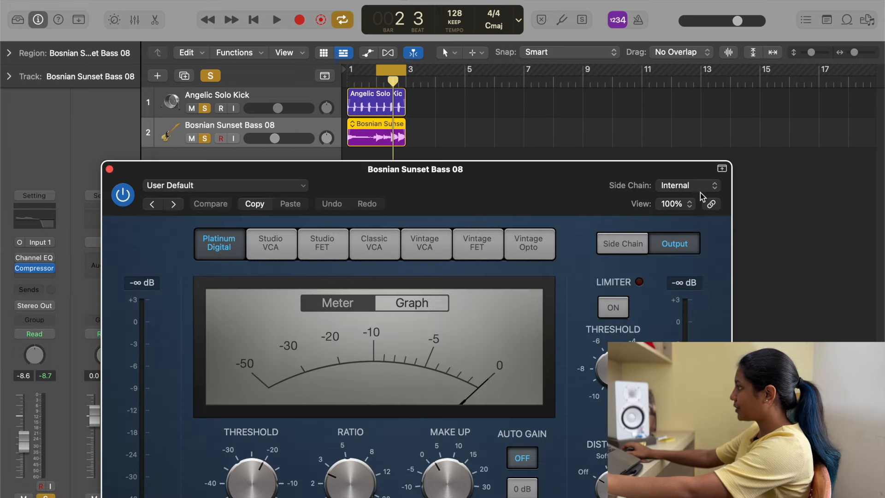
Step: Set the Compressor's side chain to Angelic Solo Kick (Audio 3) and reduce its window view to 75%
click(686, 185)
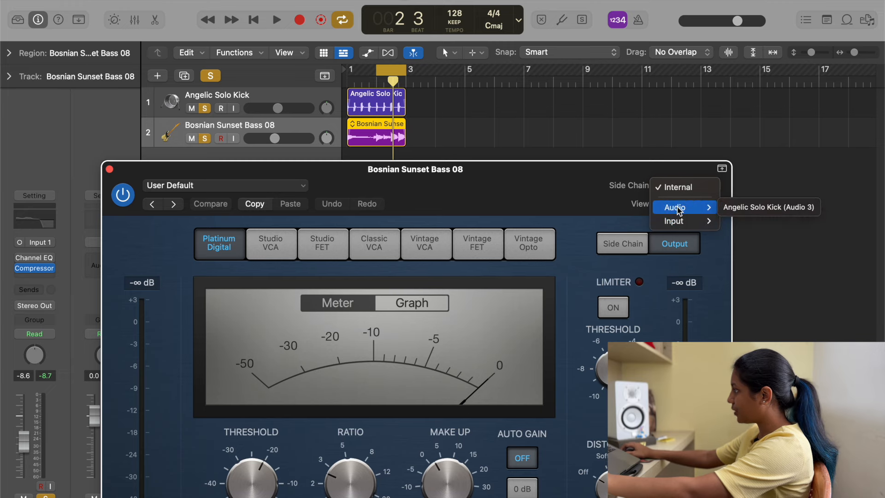
click(778, 208)
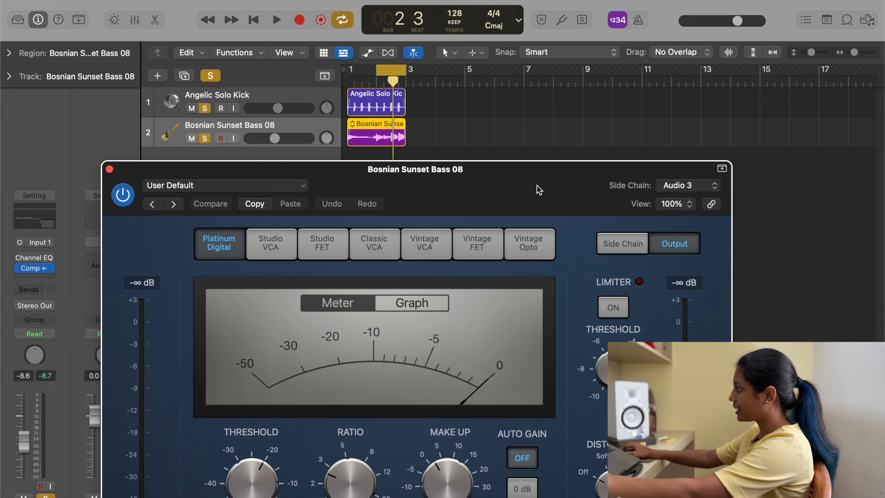
drag(535, 189, 595, 46)
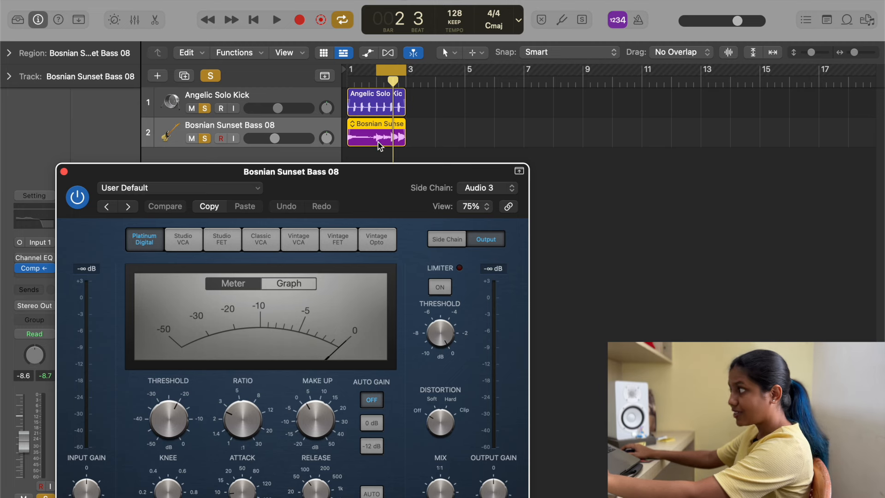
Step: Set the Compressor's threshold to -10.0 dB and adjust its attack and release while the loops play
key(space)
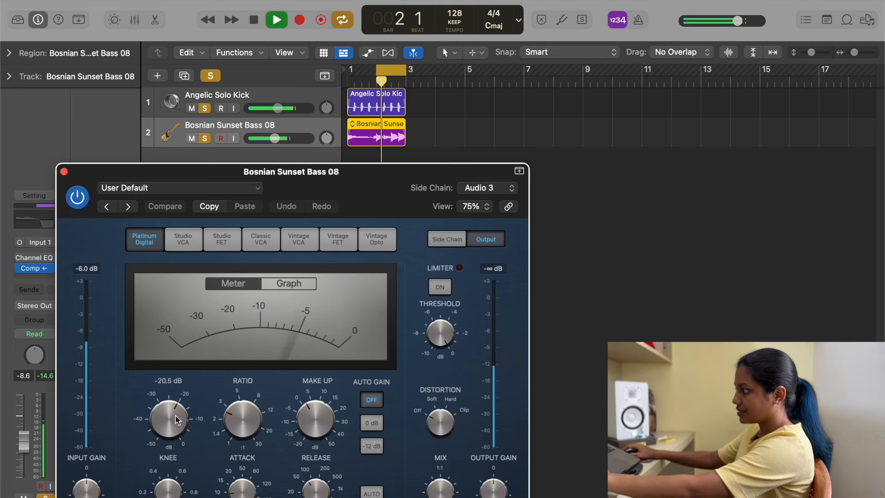
drag(177, 420, 183, 393)
drag(234, 495, 238, 492)
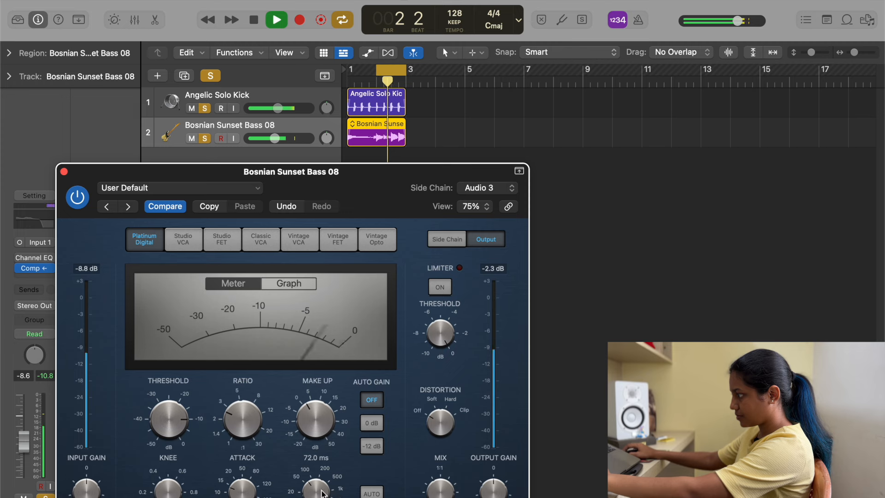
drag(316, 488, 316, 494)
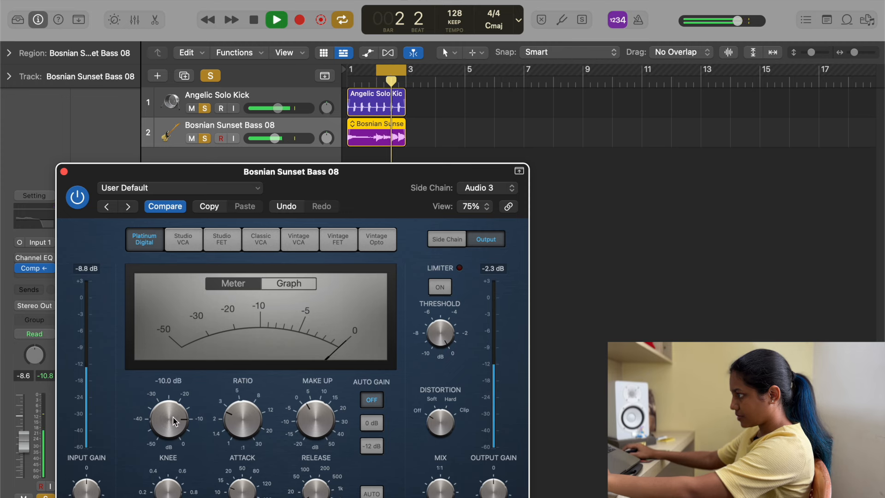
key(space)
key(space)
Step: Try a -31.5 dB Compressor threshold with the kick muted, viewing the gain reduction as a graph and as a meter
drag(173, 414, 179, 469)
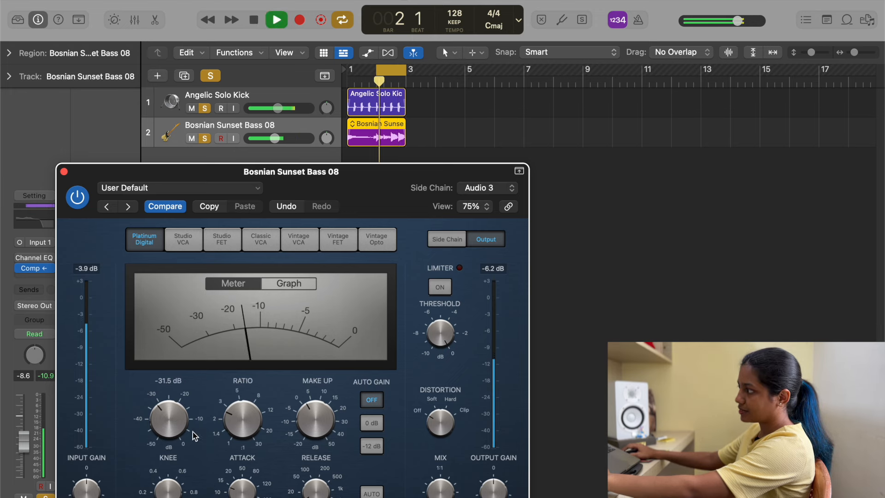
click(192, 108)
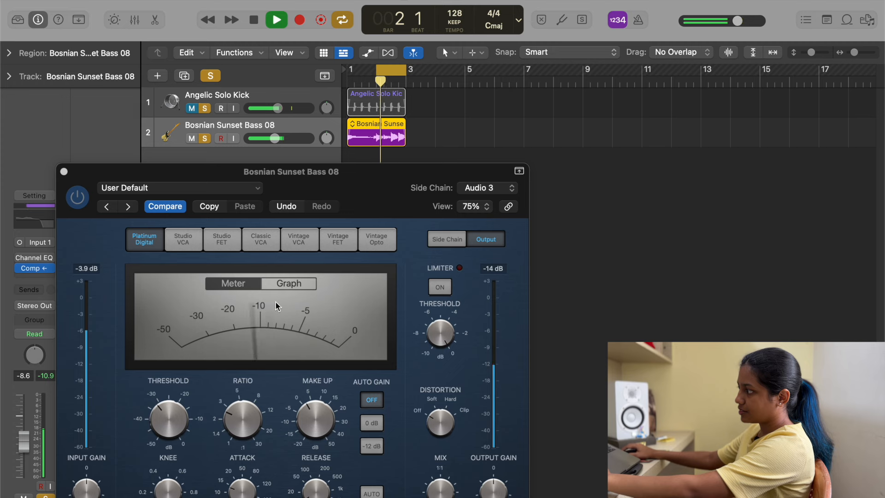
click(287, 285)
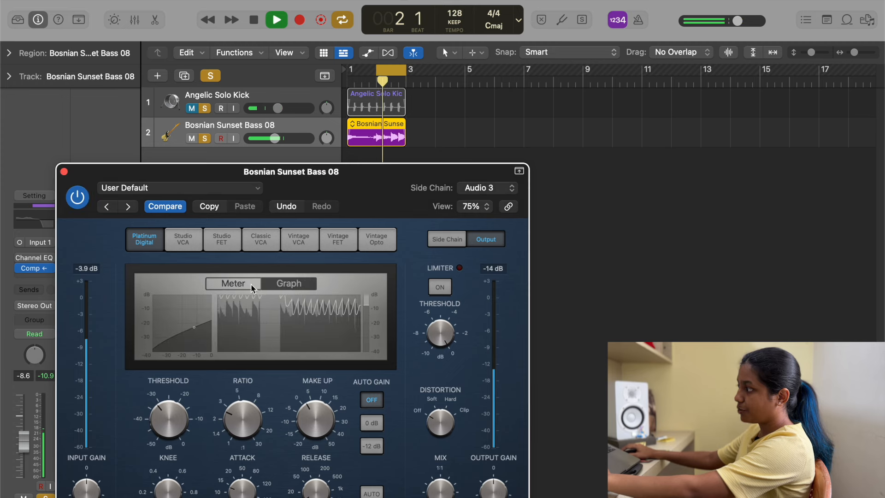
click(233, 283)
Step: Set the Compressor's threshold to -10.0 dB, and unmute the kick track to hear both loops together
drag(176, 418, 184, 378)
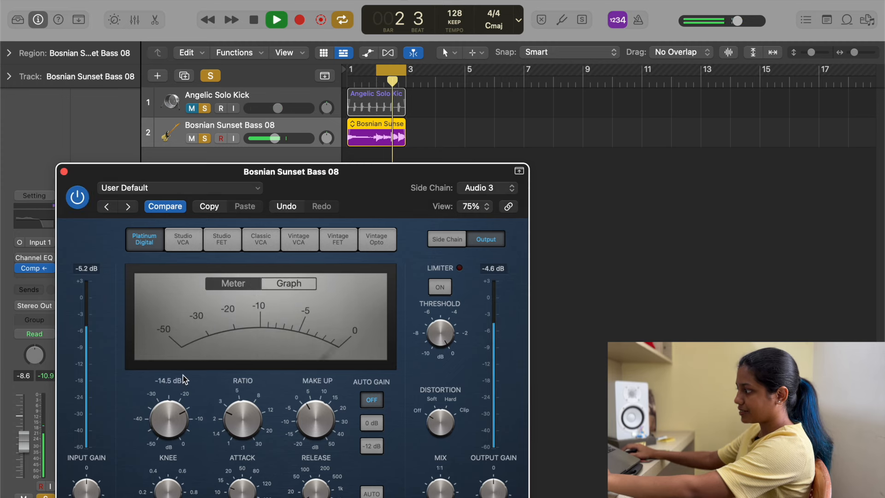
click(189, 108)
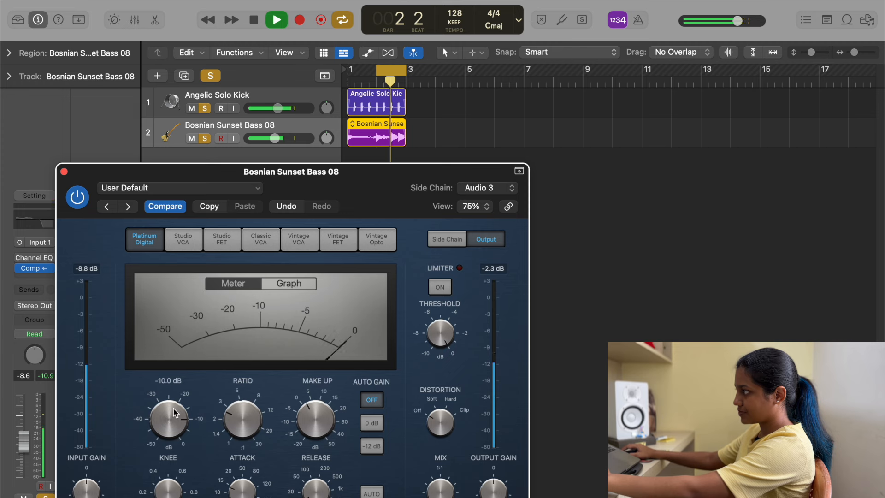
key(space)
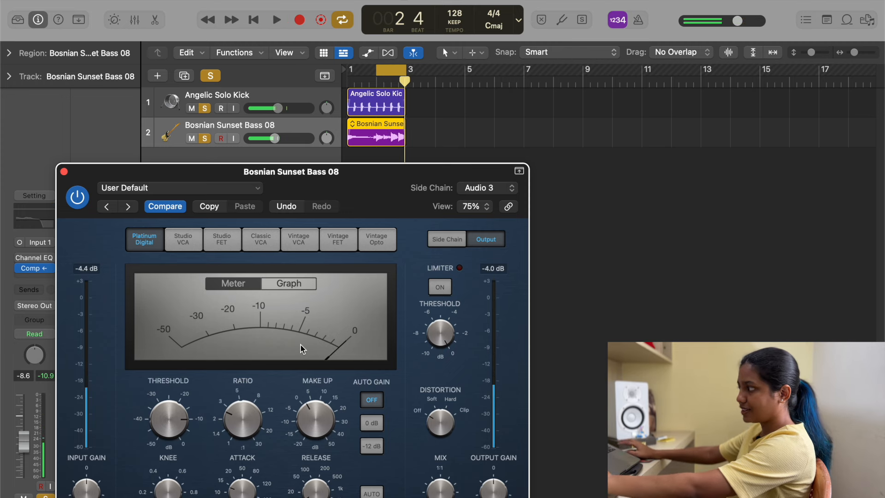